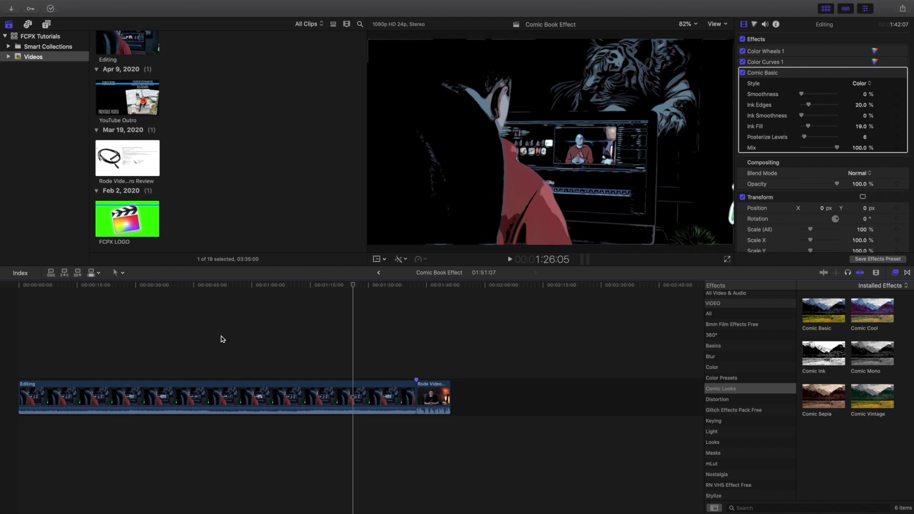
Step: Move the playhead to about 1:28, select the Editing clip and disable its Comic Basic effect
{"action": "left_click_drag", "start_coordinate": [222, 339], "coordinate": [326, 351]}
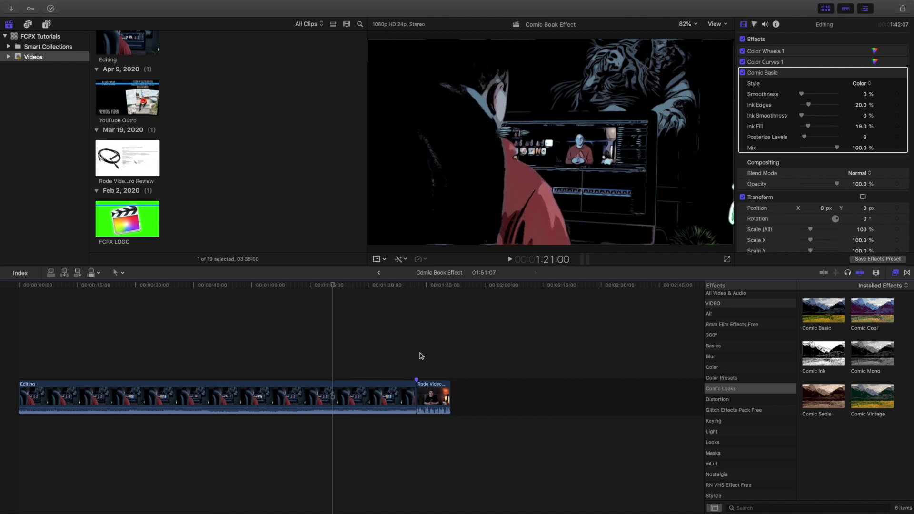
{"action": "left_click", "coordinate": [362, 352]}
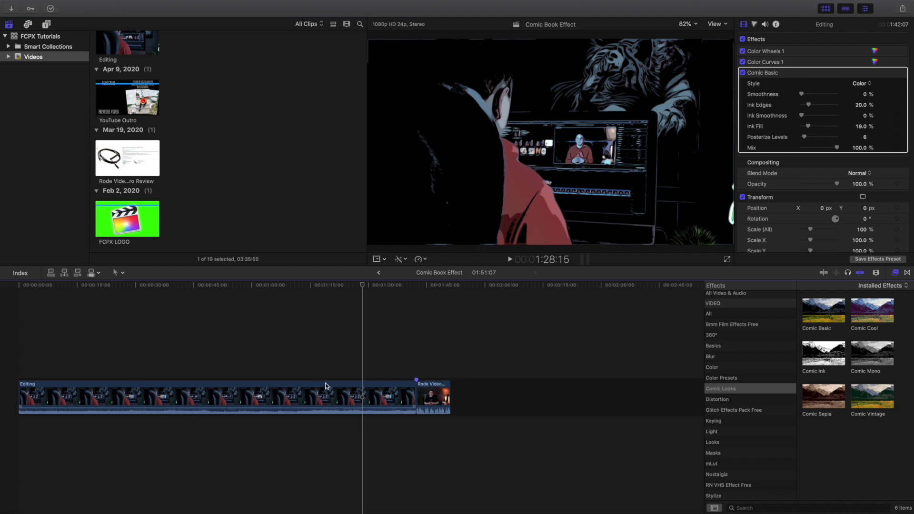
{"action": "left_click", "coordinate": [361, 392]}
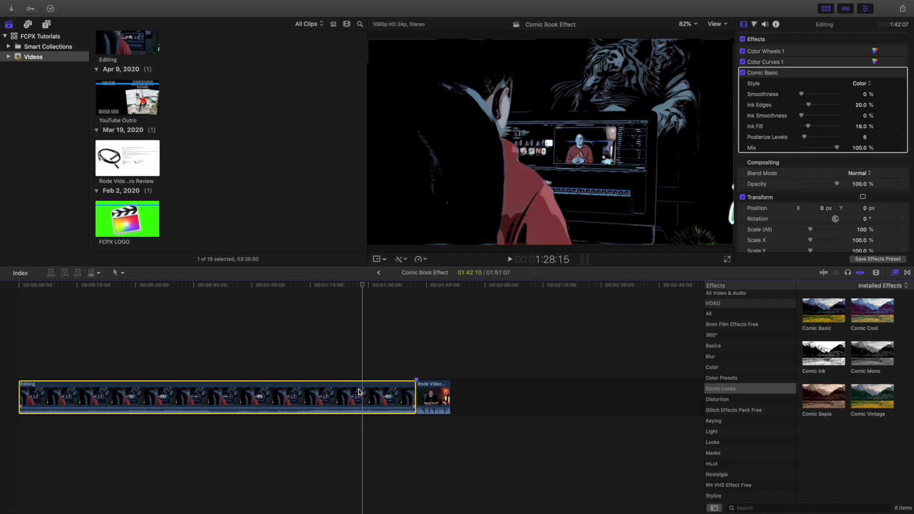
{"action": "left_click", "coordinate": [742, 72]}
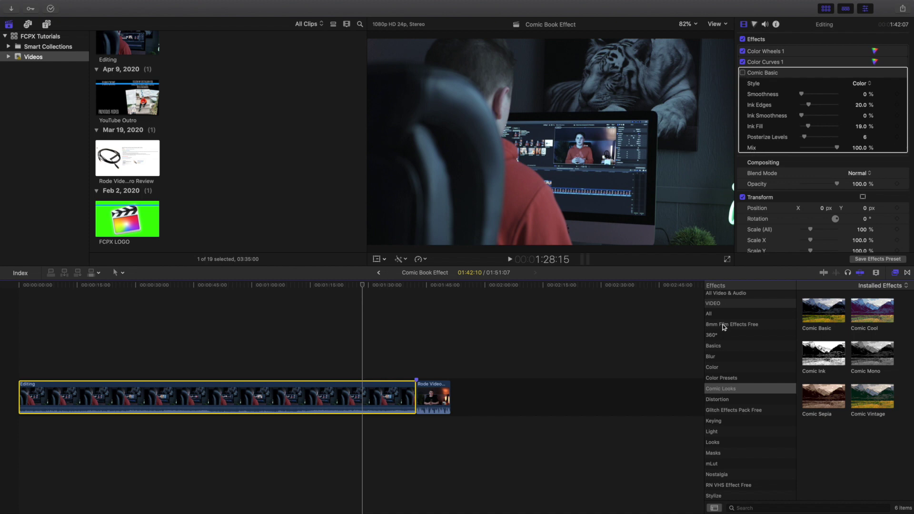
Step: Reopen the Effects browser on the Comic Looks category and preview Comic Ink on the clip
{"action": "left_click", "coordinate": [895, 274]}
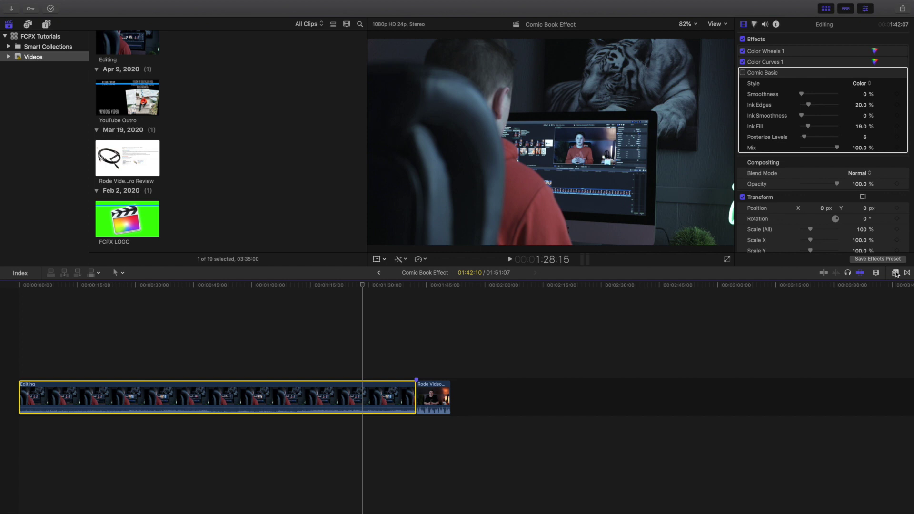
{"action": "left_click", "coordinate": [896, 274]}
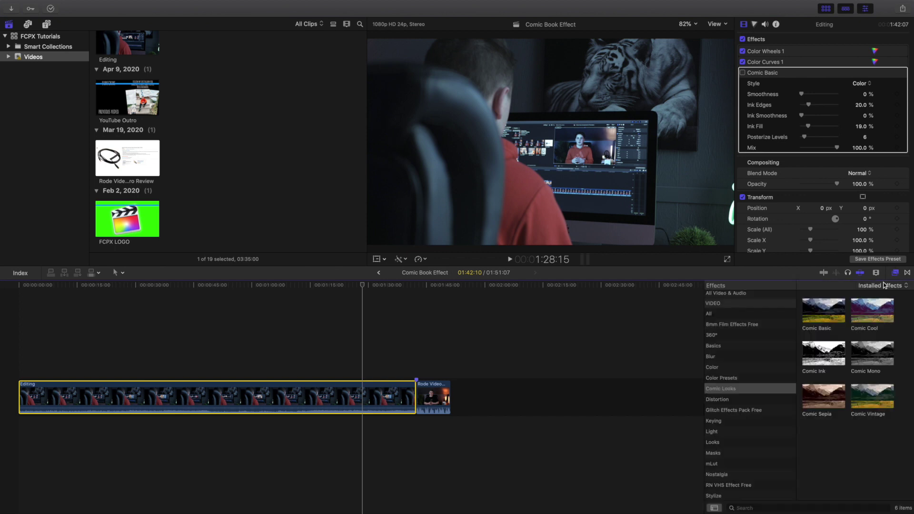
{"action": "left_click", "coordinate": [724, 388]}
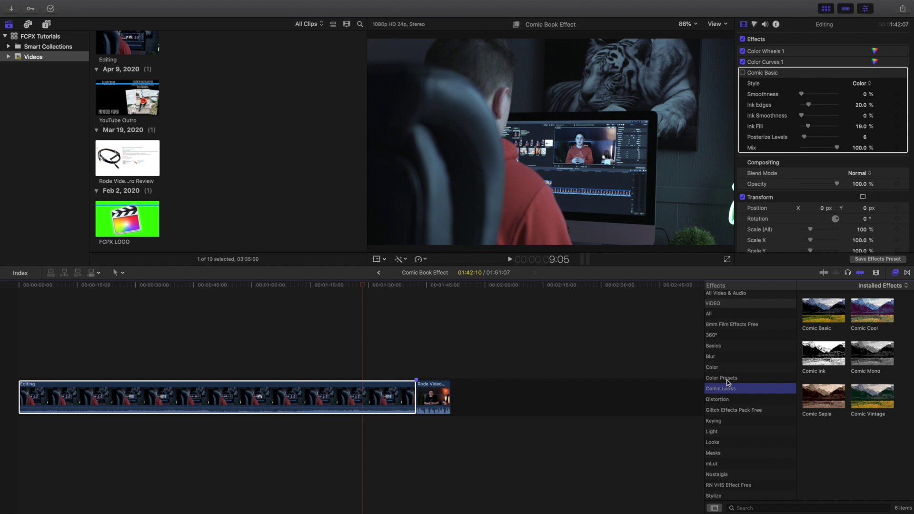
{"action": "left_click", "coordinate": [809, 359]}
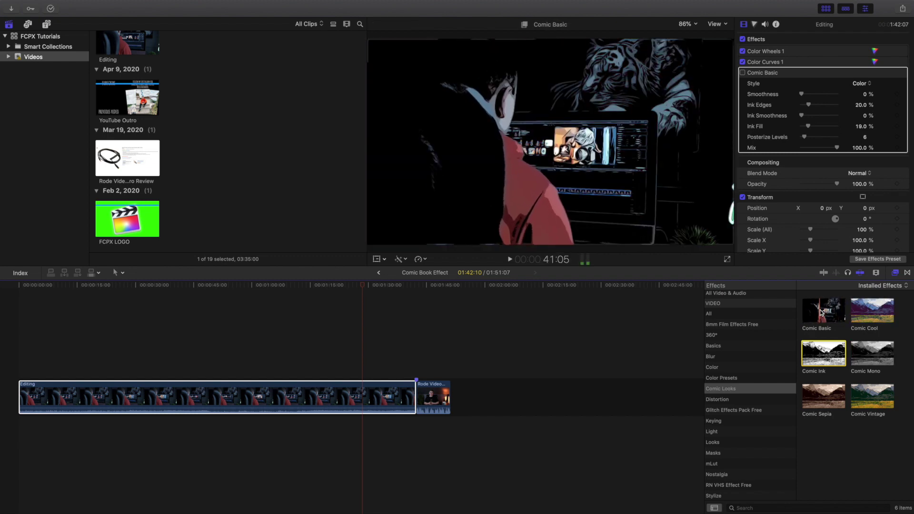
Step: Drag Comic Basic onto the Editing clip, then reselect the clip to show the new effect in the Inspector
{"action": "left_click_drag", "start_coordinate": [823, 308], "coordinate": [341, 397]}
{"action": "left_click", "coordinate": [306, 367]}
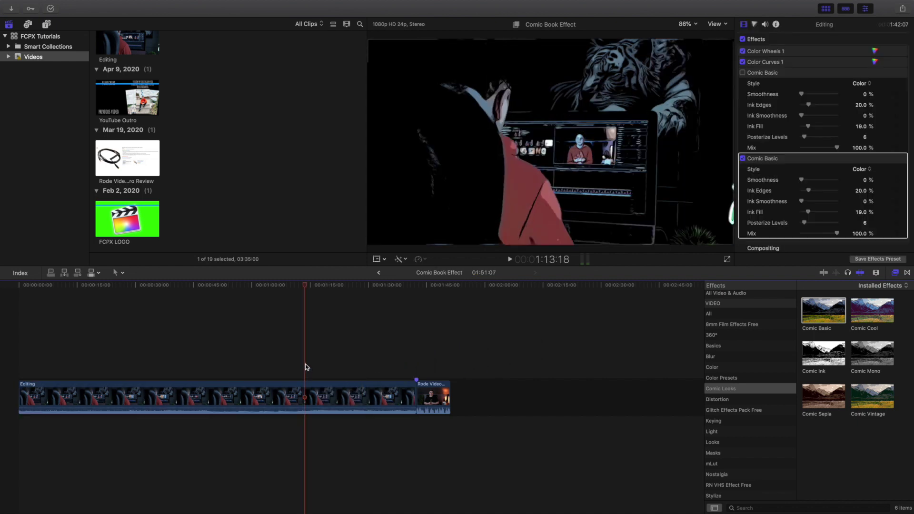
{"action": "left_click", "coordinate": [326, 369]}
{"action": "left_click", "coordinate": [329, 394]}
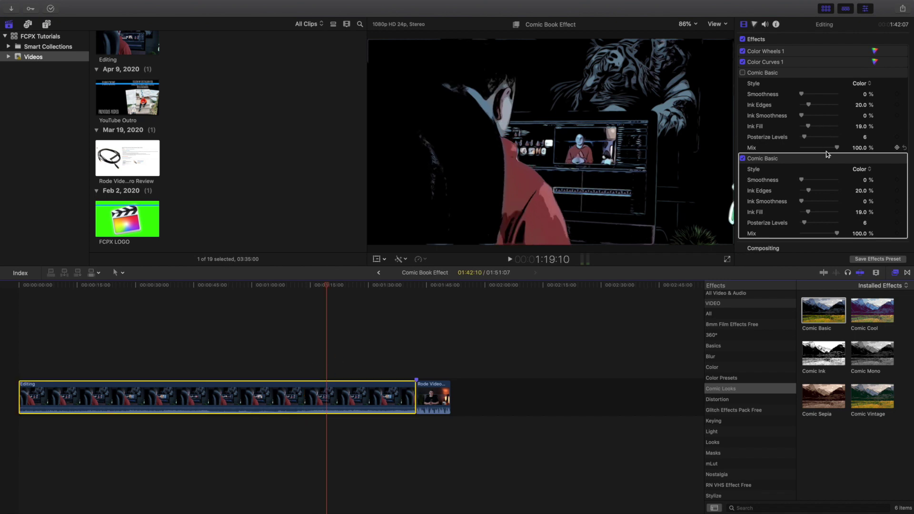
{"action": "scroll", "coordinate": [827, 154], "scroll_direction": "down", "scroll_amount": 3}
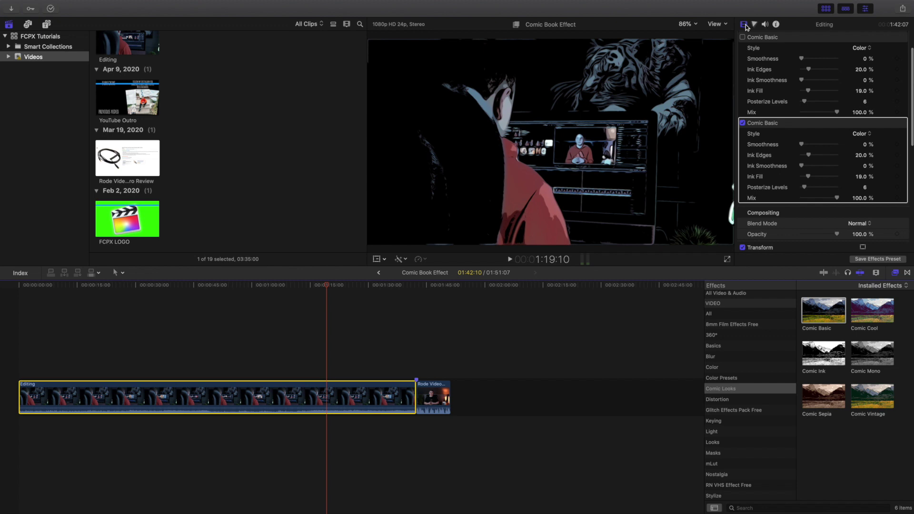
{"action": "left_click", "coordinate": [857, 134]}
{"action": "left_click", "coordinate": [856, 141]}
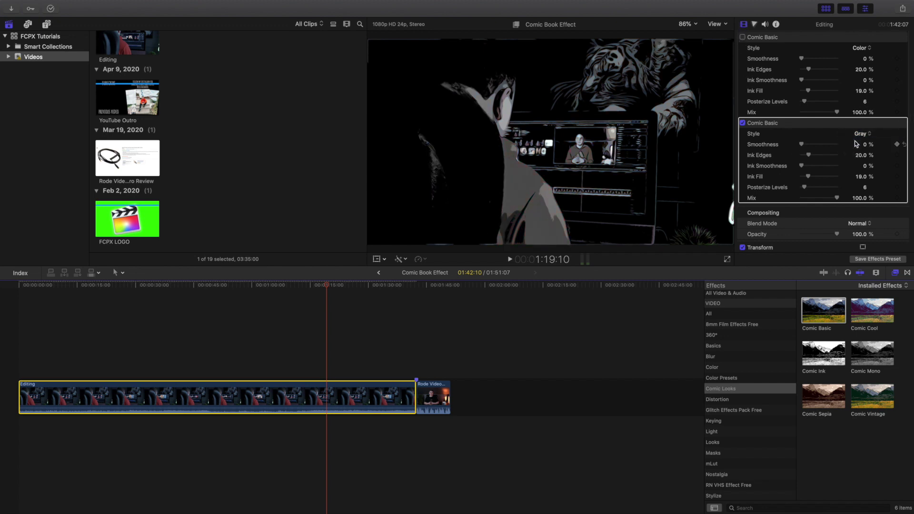
{"action": "left_click", "coordinate": [860, 134]}
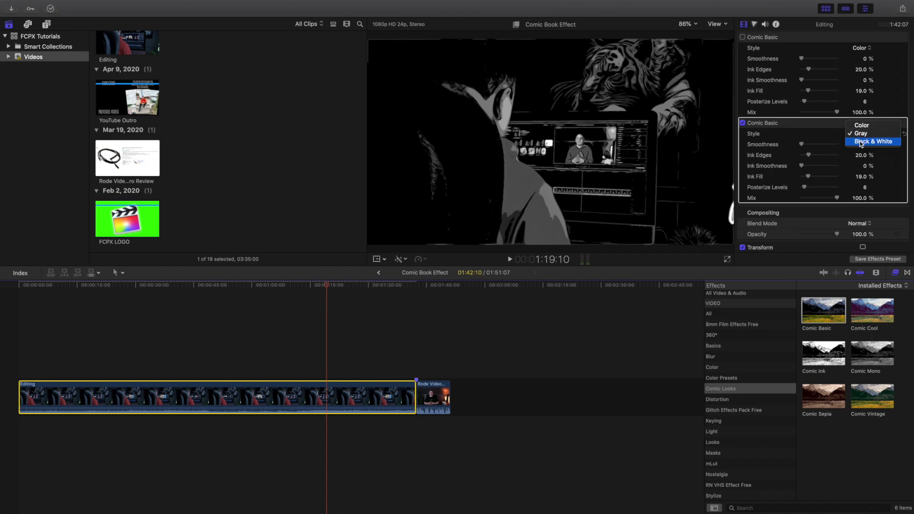
{"action": "left_click", "coordinate": [862, 143]}
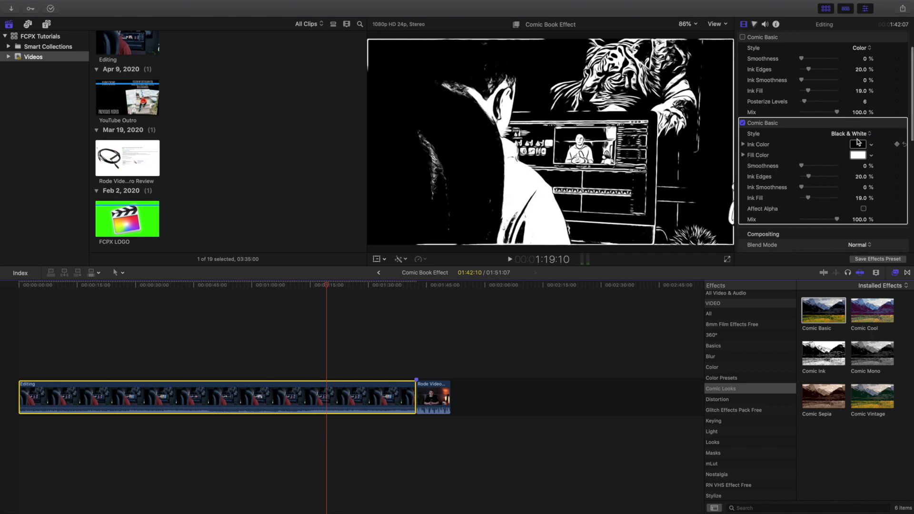
{"action": "left_click", "coordinate": [853, 138]}
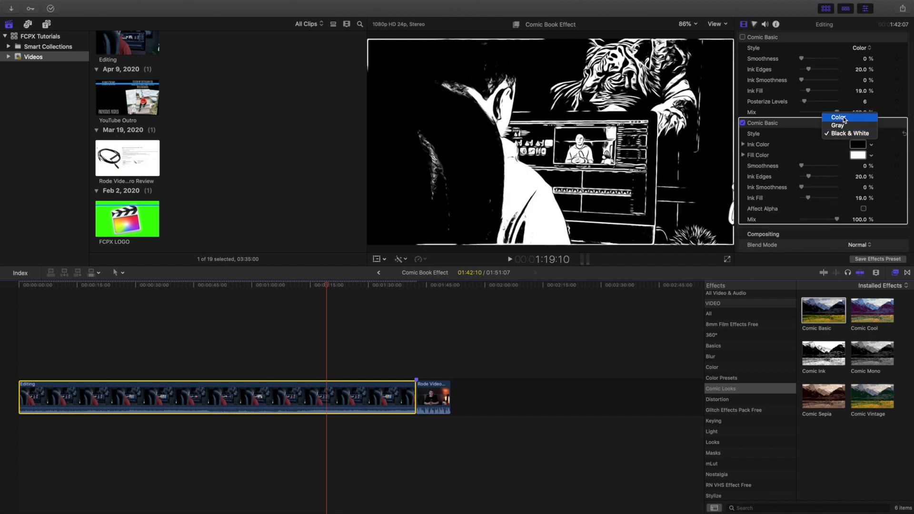
{"action": "left_click", "coordinate": [843, 116]}
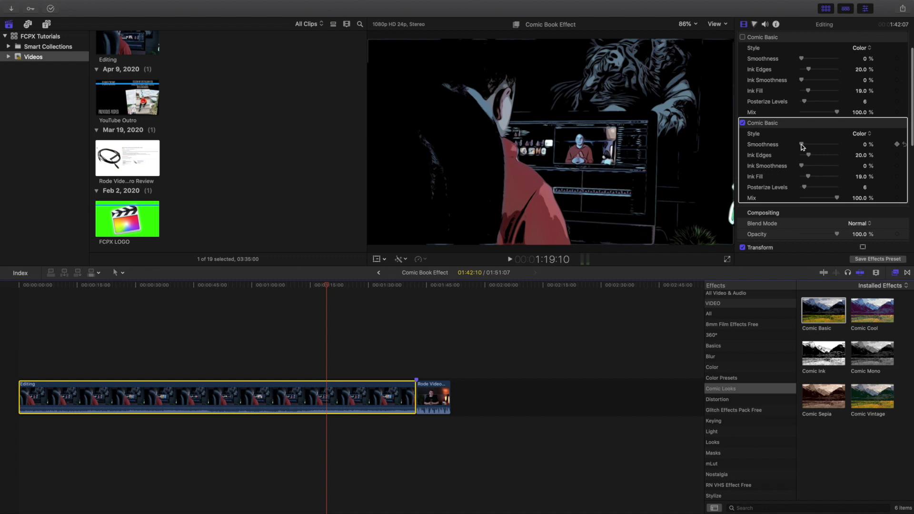
Step: Set the second Comic Basic to Smoothness 12.28%, Ink Edges 94.24%, Ink Smoothness 14.2%, Ink Fill 0%
{"action": "mouse_move", "coordinate": [801, 144]}
{"action": "left_mouse_down"}
{"action": "mouse_move", "coordinate": [839, 148]}
{"action": "mouse_move", "coordinate": [804, 150]}
{"action": "mouse_move", "coordinate": [811, 155]}
{"action": "mouse_move", "coordinate": [837, 155]}
{"action": "mouse_move", "coordinate": [798, 158]}
{"action": "left_mouse_up"}
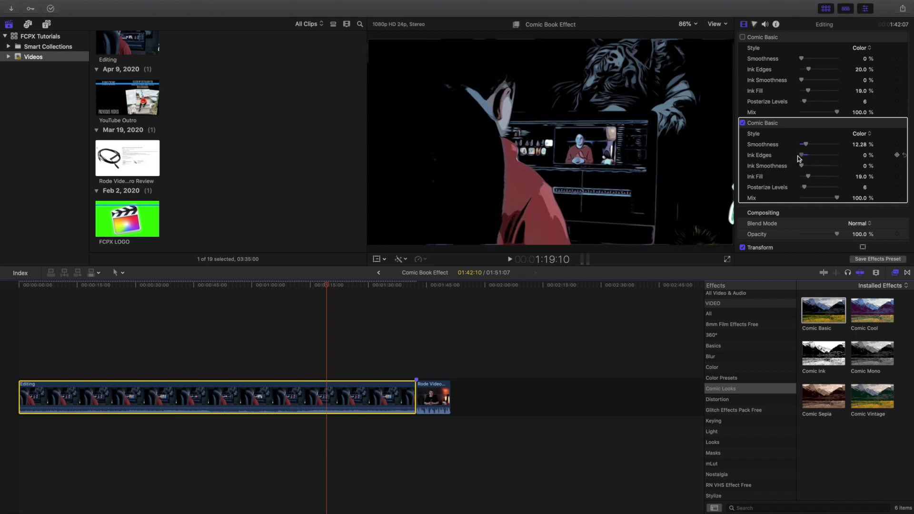
{"action": "left_click_drag", "start_coordinate": [798, 158], "coordinate": [826, 158]}
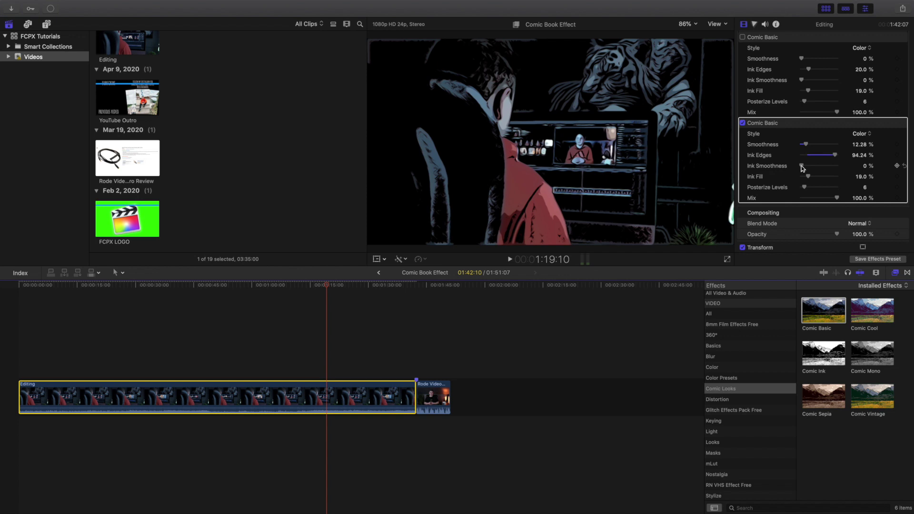
{"action": "left_click_drag", "start_coordinate": [801, 166], "coordinate": [842, 168]}
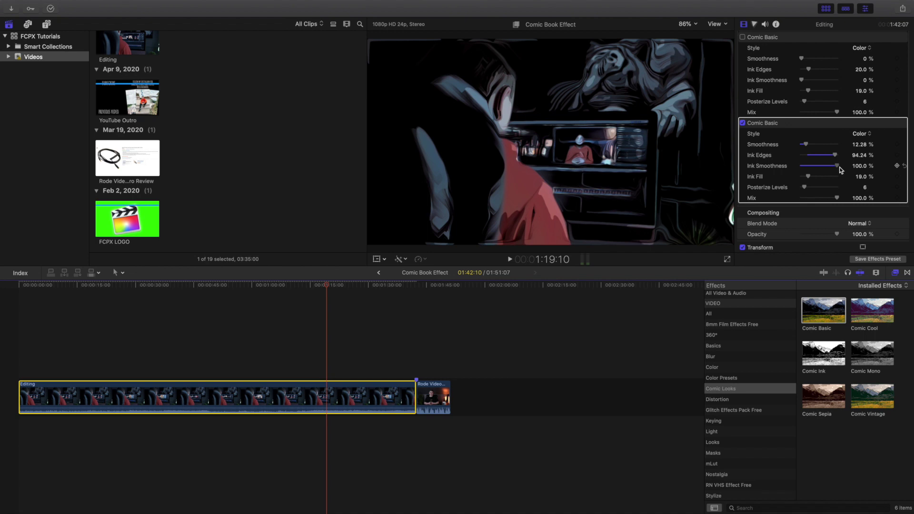
{"action": "mouse_move", "coordinate": [836, 165]}
{"action": "left_mouse_down"}
{"action": "mouse_move", "coordinate": [806, 170]}
{"action": "mouse_move", "coordinate": [847, 179]}
{"action": "mouse_move", "coordinate": [798, 179]}
{"action": "mouse_move", "coordinate": [808, 167]}
{"action": "mouse_move", "coordinate": [836, 169]}
{"action": "mouse_move", "coordinate": [793, 170]}
{"action": "mouse_move", "coordinate": [833, 177]}
{"action": "left_mouse_up"}
Step: Scroll the Inspector down to the second Comic Basic's Posterize Levels and Mix sliders
{"action": "scroll", "coordinate": [814, 186], "scroll_direction": "down", "scroll_amount": 3}
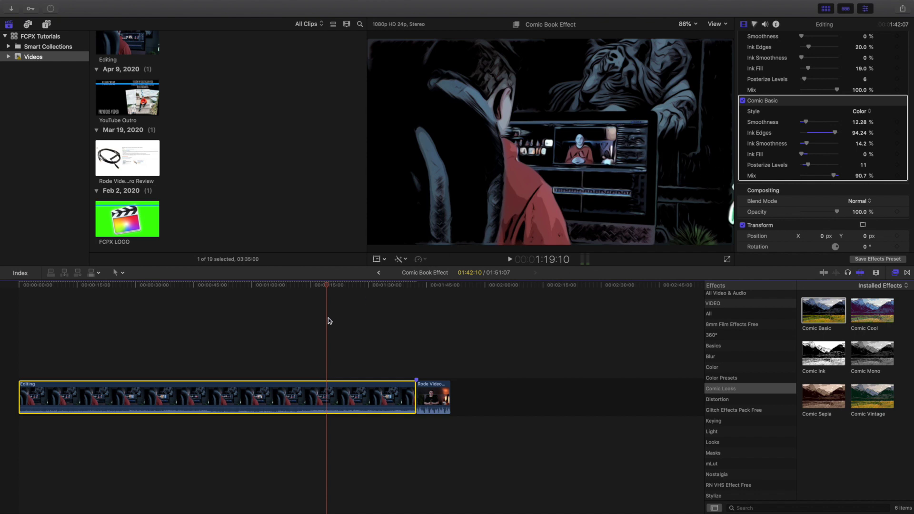
Step: Check frames around 1:18 and on the Rode clip, then play the timeline from the start
{"action": "left_click", "coordinate": [295, 348]}
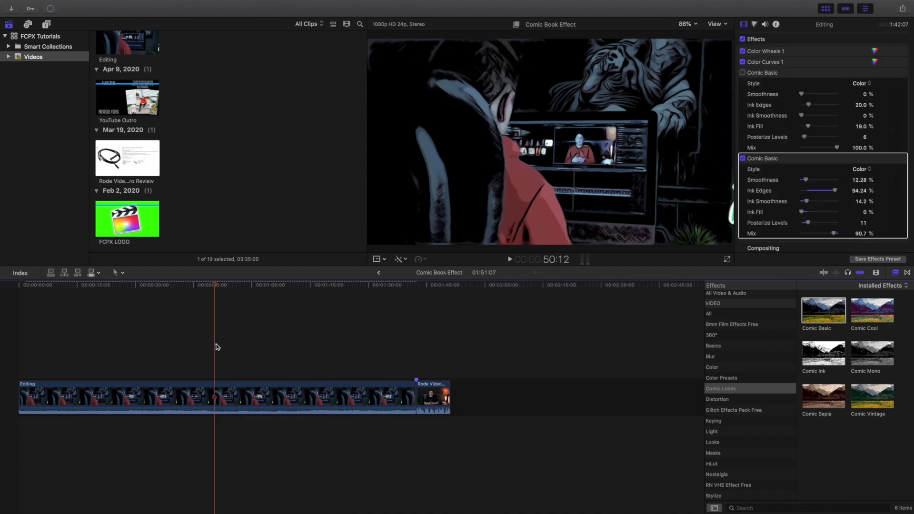
{"action": "left_click", "coordinate": [323, 351]}
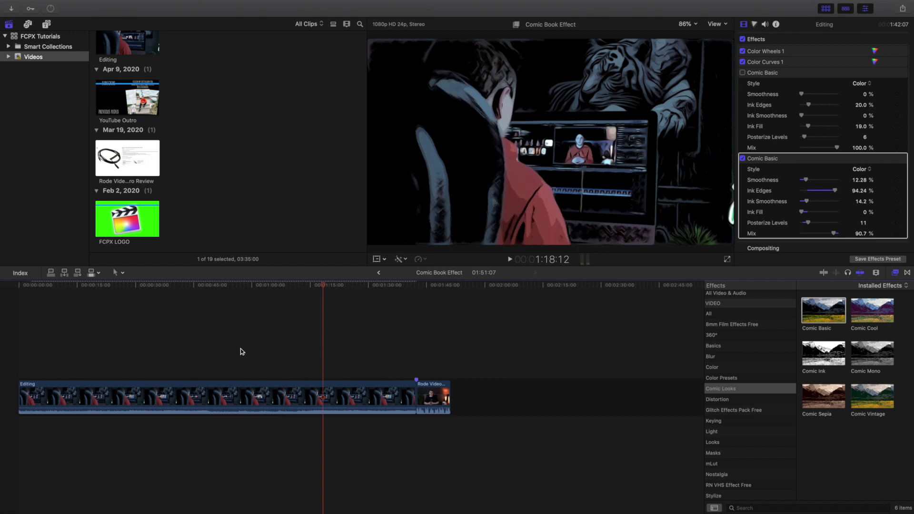
{"action": "left_click", "coordinate": [415, 361]}
{"action": "left_click", "coordinate": [424, 361]}
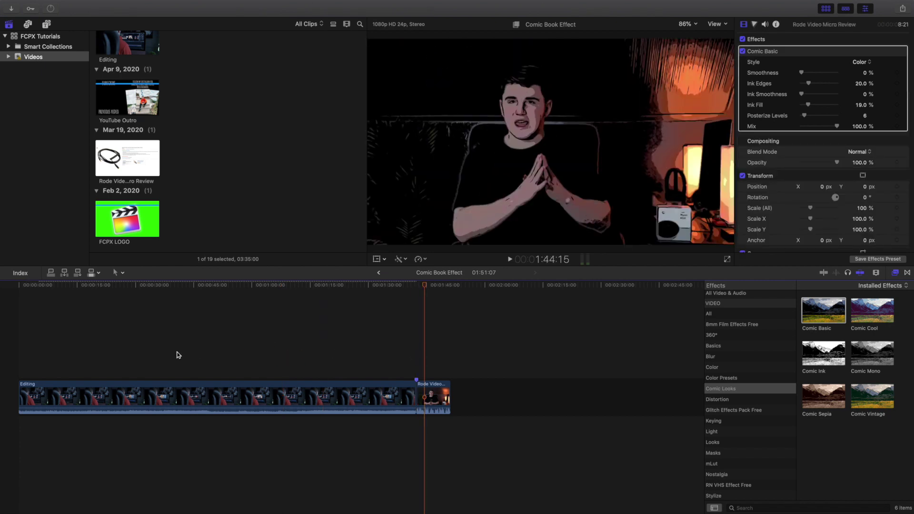
{"action": "left_click", "coordinate": [16, 323]}
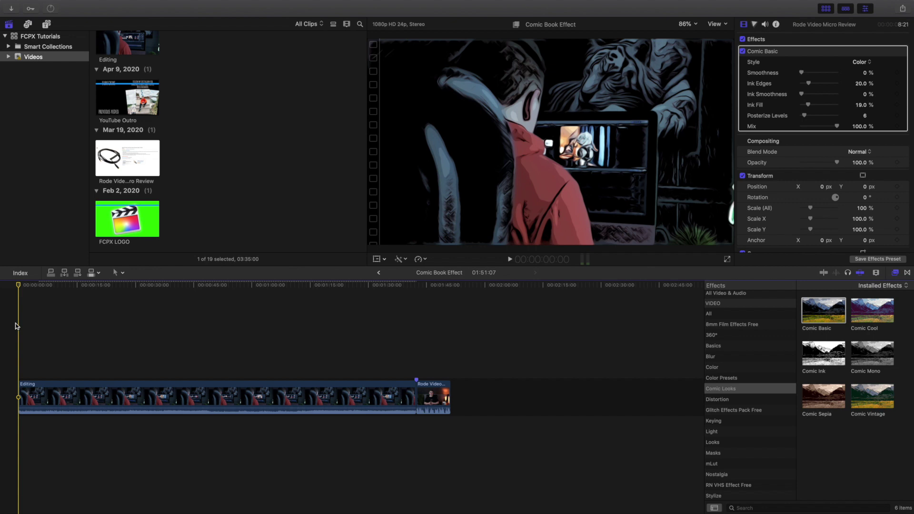
{"action": "key", "text": "space"}
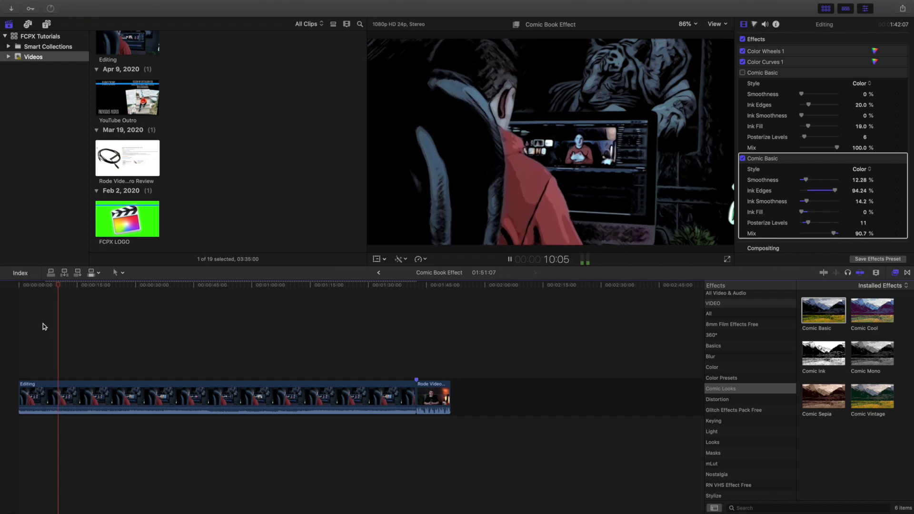
{"action": "left_click", "coordinate": [187, 347]}
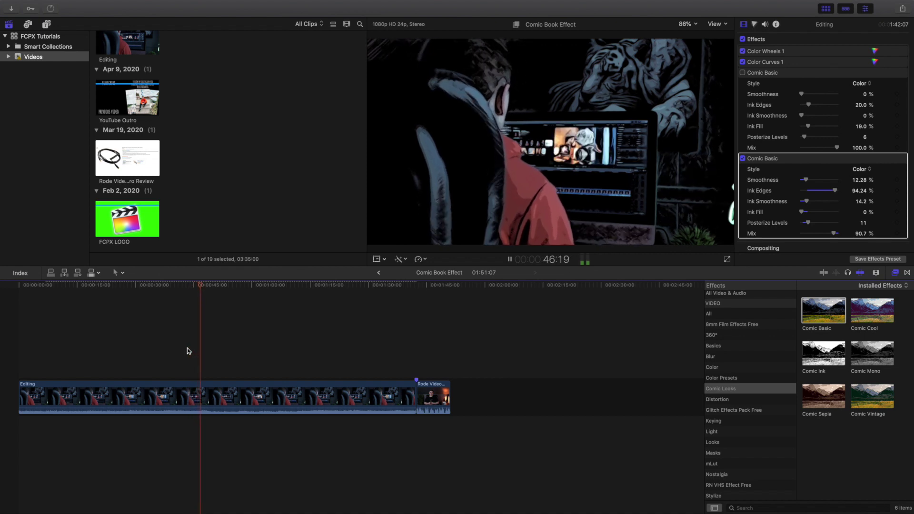
{"action": "left_click", "coordinate": [274, 353]}
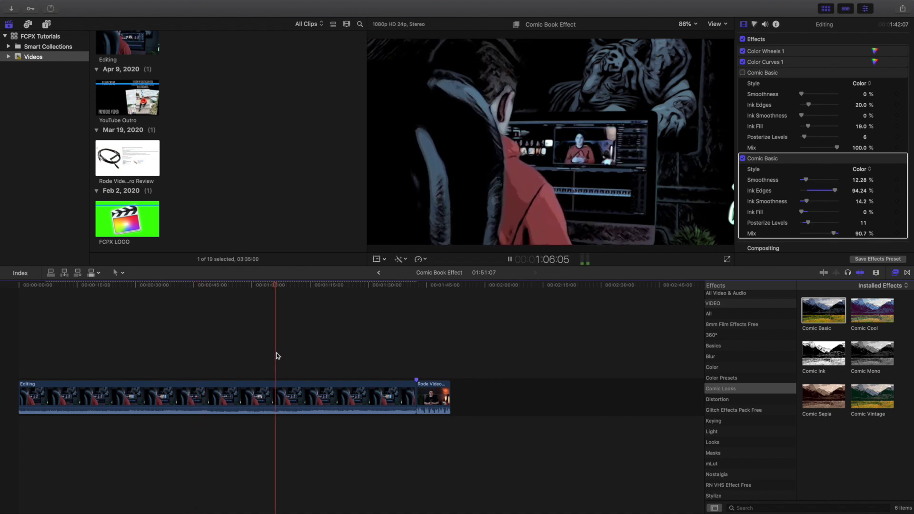
{"action": "left_click", "coordinate": [317, 352]}
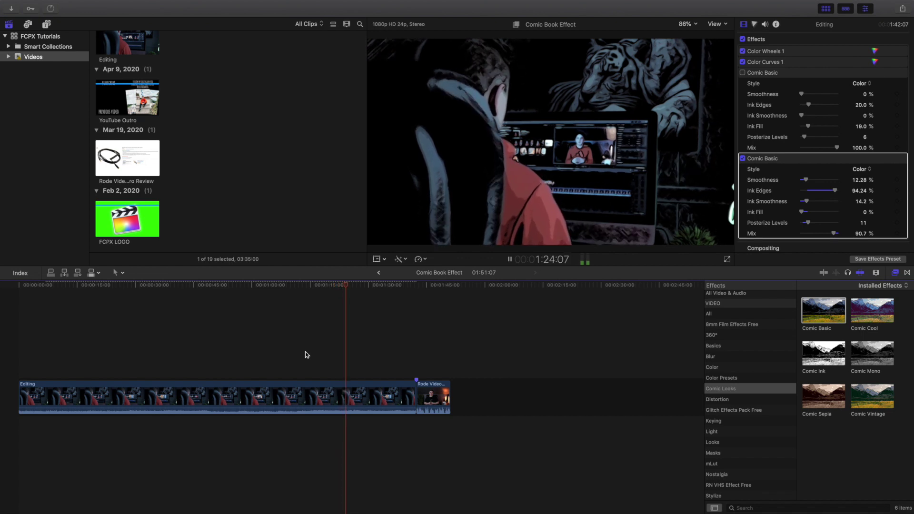
{"action": "left_click", "coordinate": [289, 350]}
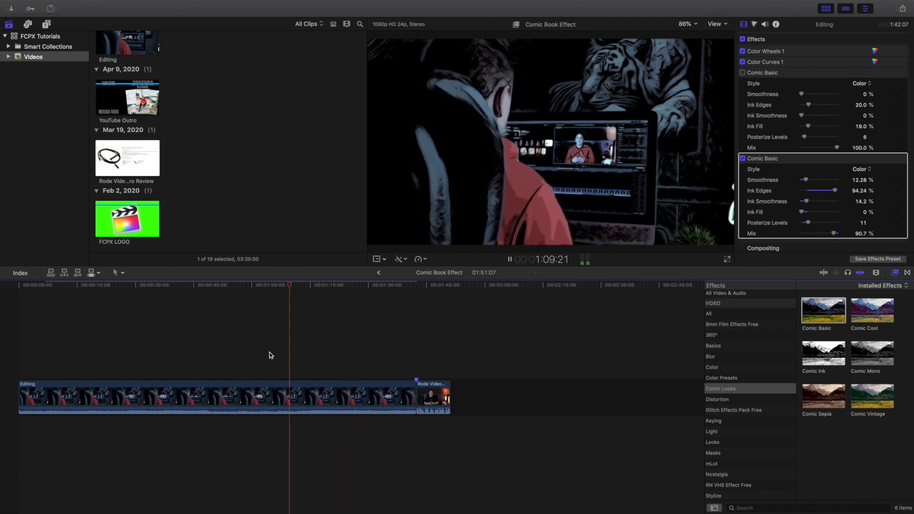
{"action": "left_click", "coordinate": [269, 355]}
{"action": "left_click", "coordinate": [300, 356]}
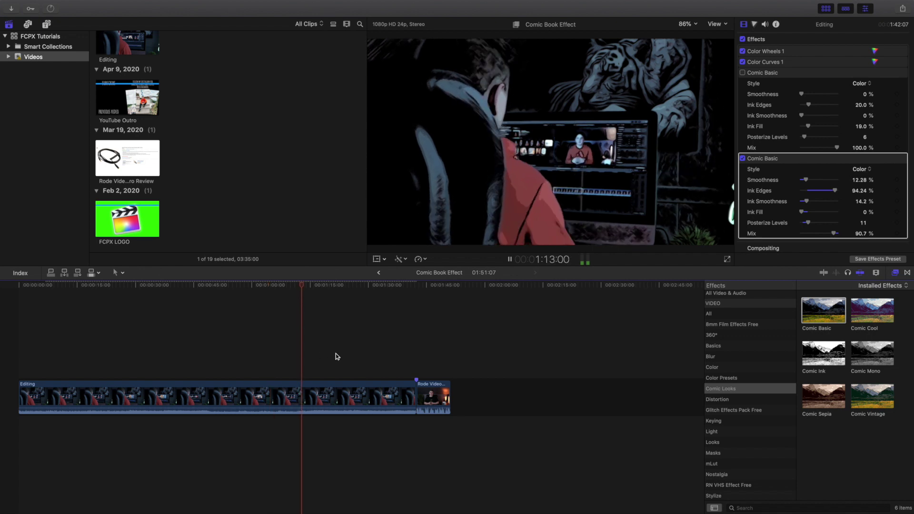
{"action": "left_click", "coordinate": [335, 353]}
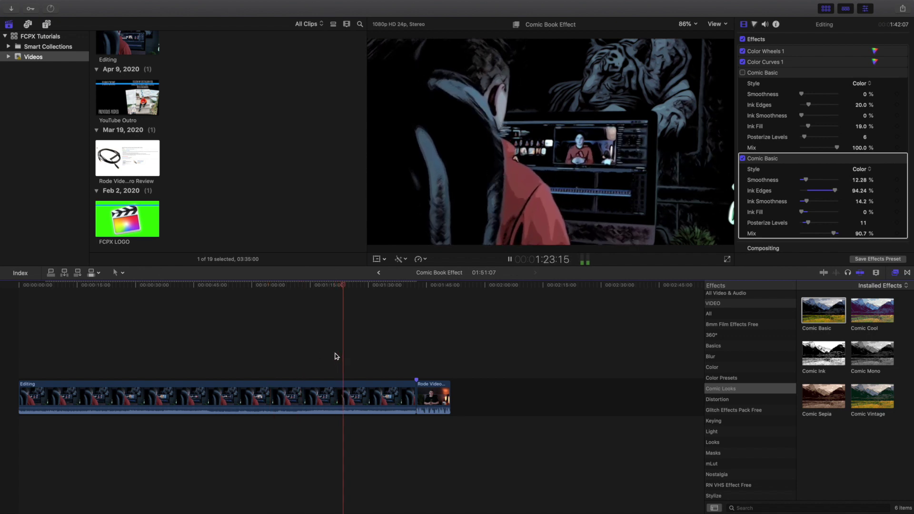